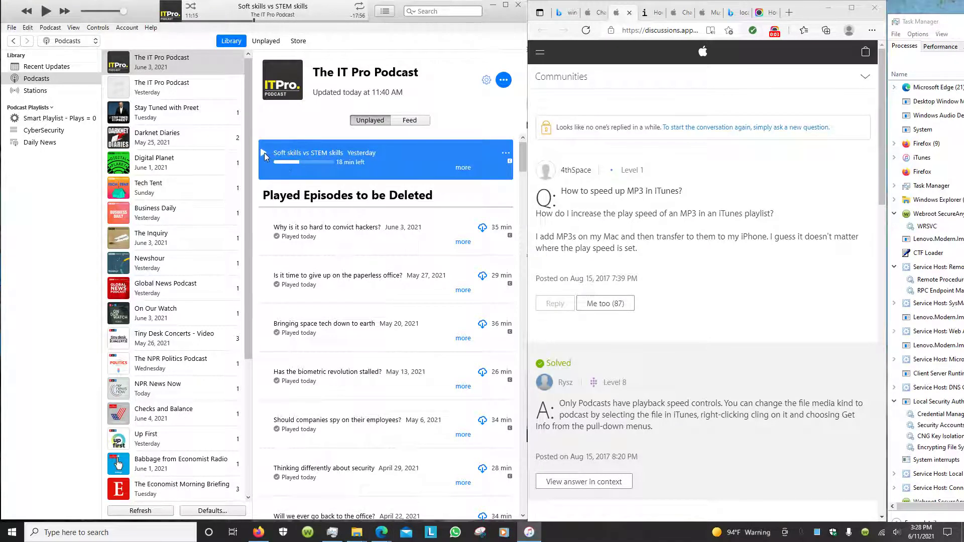
Play 'Soft skills vs STEM skills' from The IT Pro Podcast list.
{"action": "double_click", "coordinate": [274, 185]}
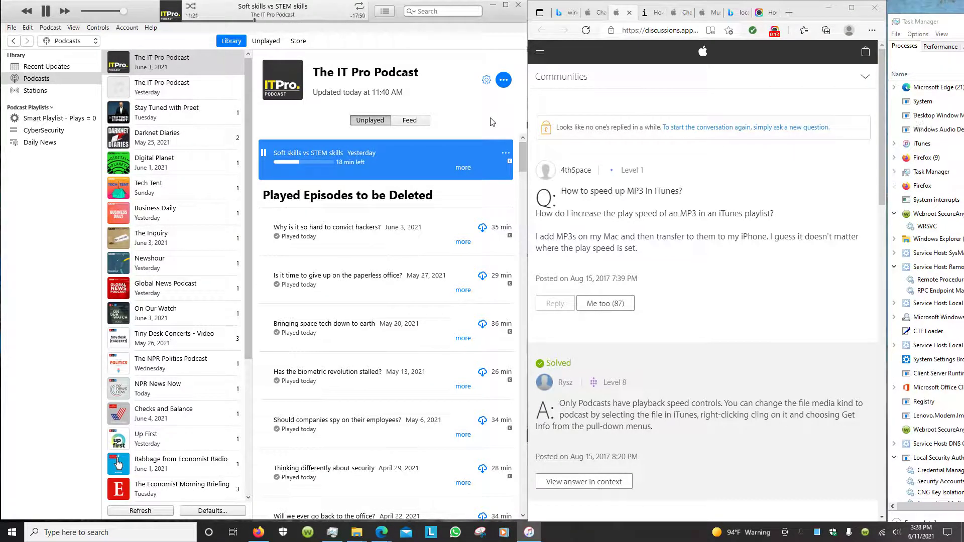
Set the episode's media kind from Voice Memo to Podcast in its info Options tab.
{"action": "left_click", "coordinate": [505, 153]}
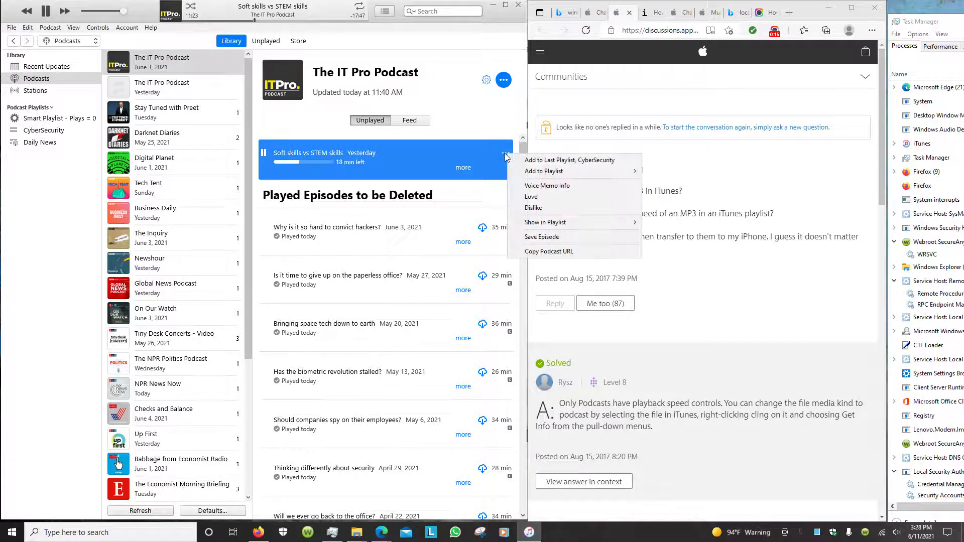
{"action": "left_click", "coordinate": [530, 188]}
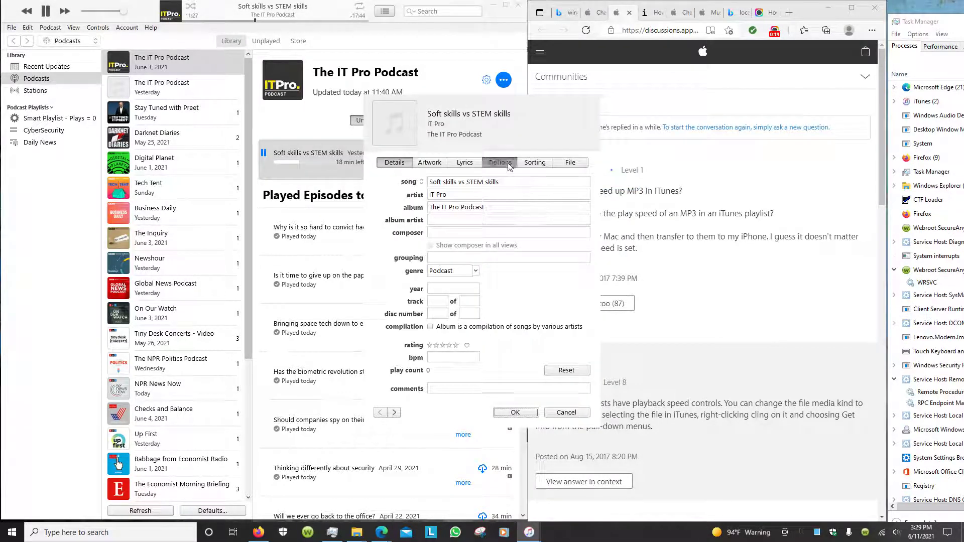
{"action": "left_click", "coordinate": [500, 162]}
{"action": "left_click", "coordinate": [475, 183]}
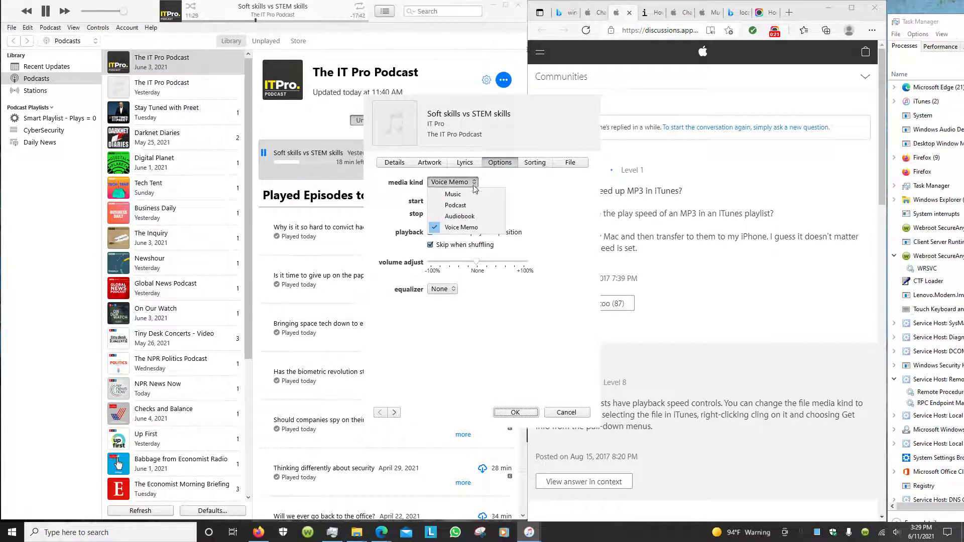
{"action": "left_click", "coordinate": [455, 205]}
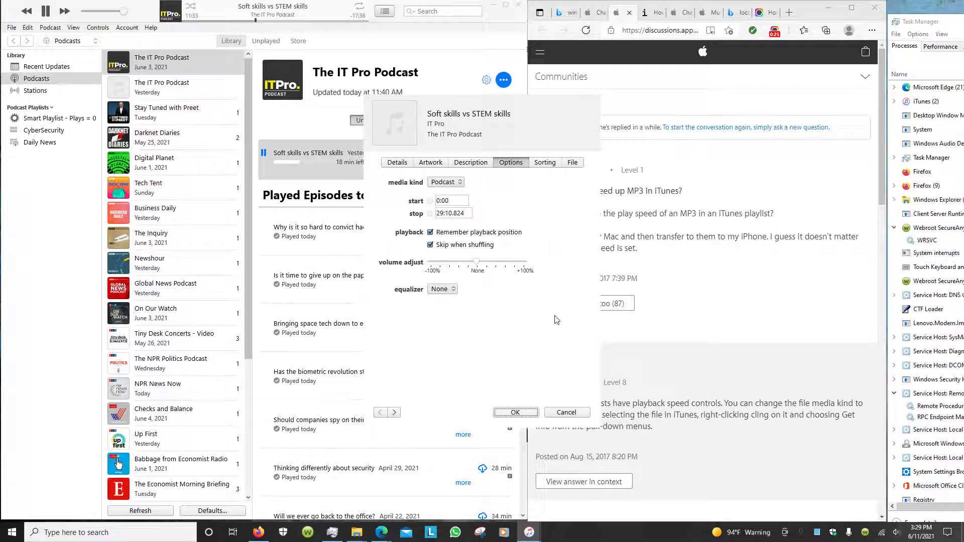
Save the Podcast media kind, then reopen Podcast Info and review its Options and File tabs.
{"action": "left_click", "coordinate": [515, 412]}
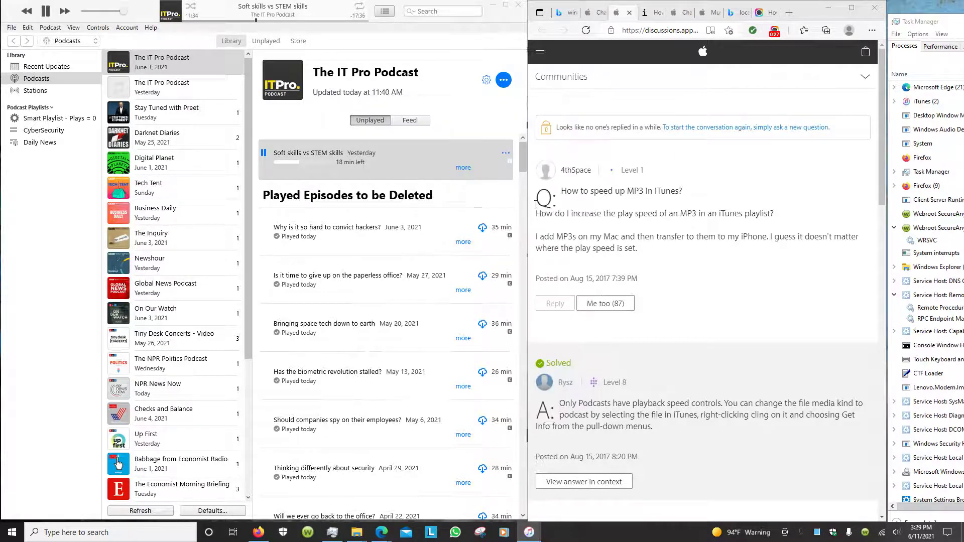
{"action": "left_click", "coordinate": [507, 154]}
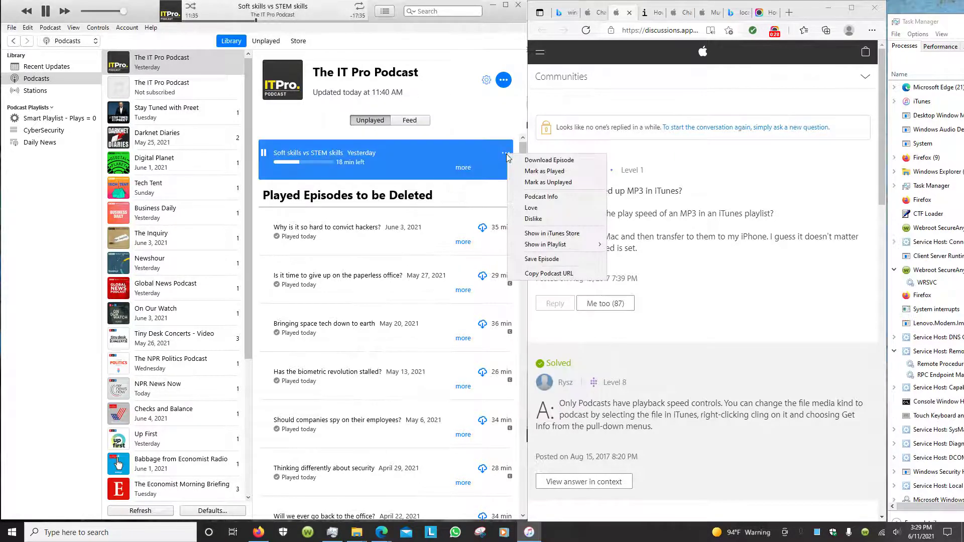
{"action": "left_click", "coordinate": [529, 198]}
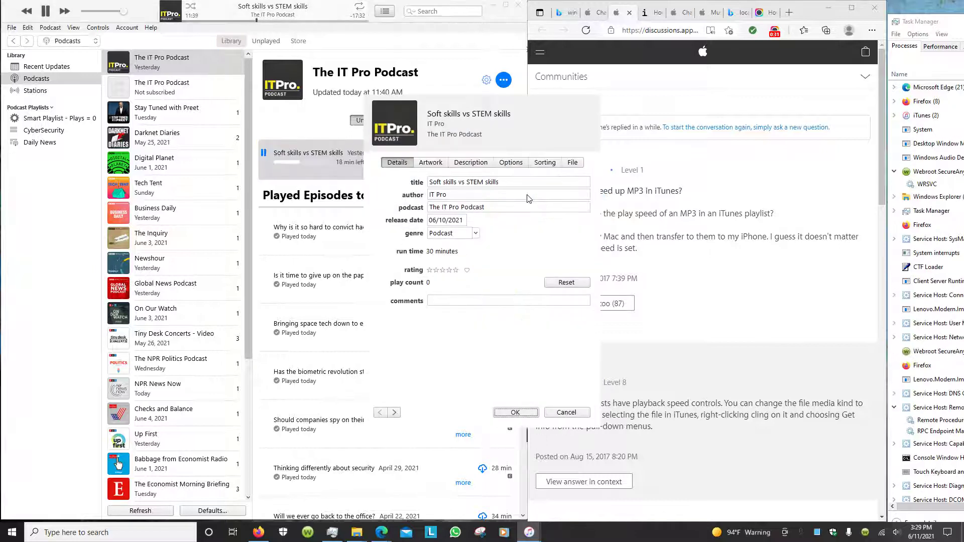
{"action": "left_click", "coordinate": [511, 163]}
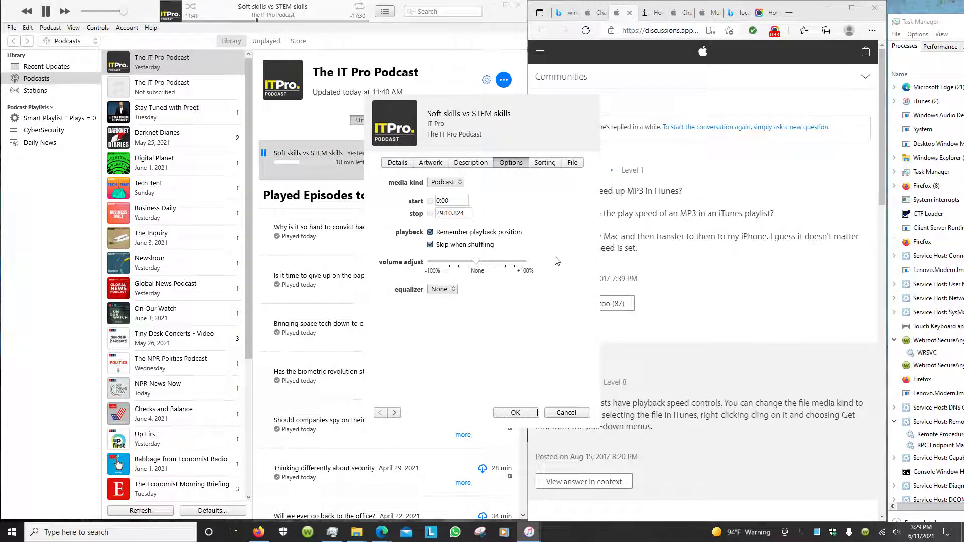
{"action": "left_click", "coordinate": [573, 164]}
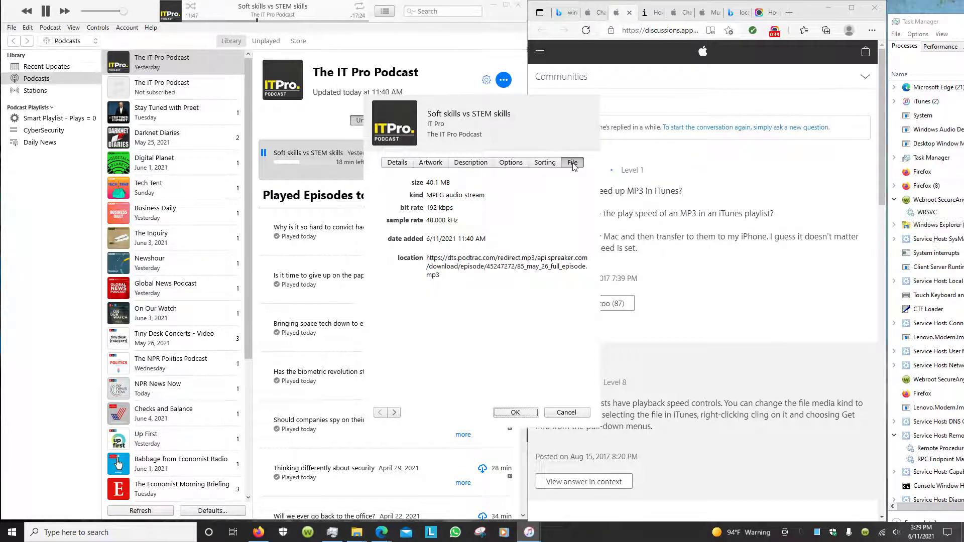
Lower the episode's volume adjustment, recheck the File tab, and close the info.
{"action": "left_click", "coordinate": [510, 163]}
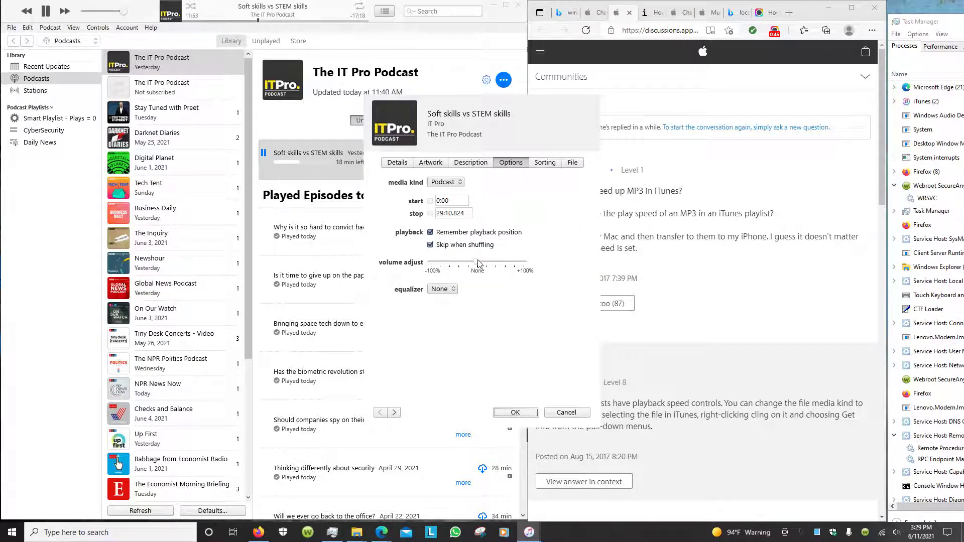
{"action": "left_click_drag", "start_coordinate": [479, 266], "coordinate": [444, 267]}
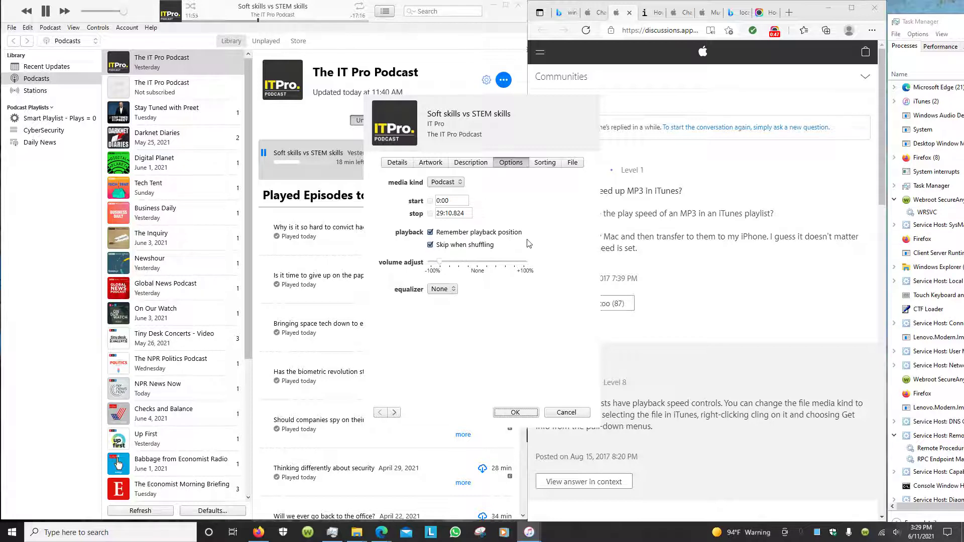
{"action": "left_click", "coordinate": [573, 162]}
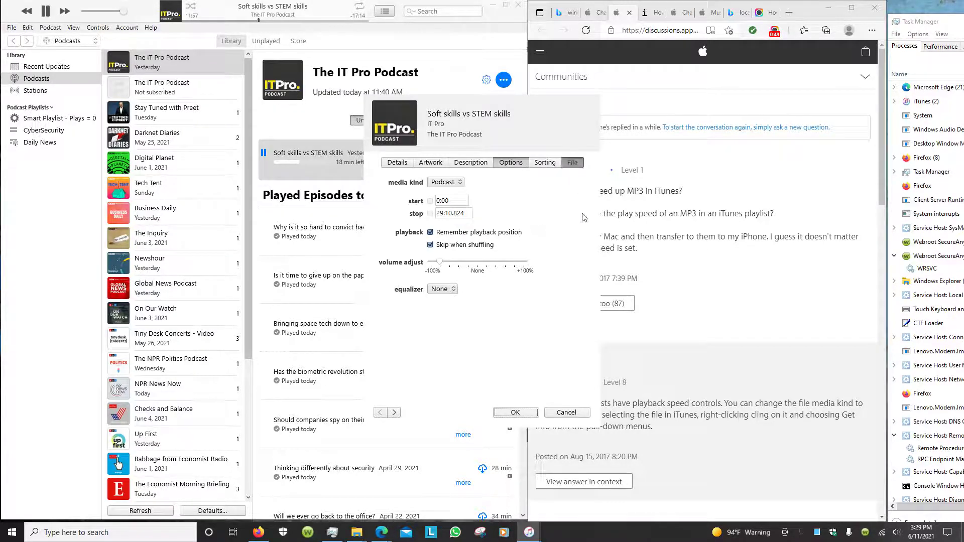
{"action": "left_click", "coordinate": [516, 413]}
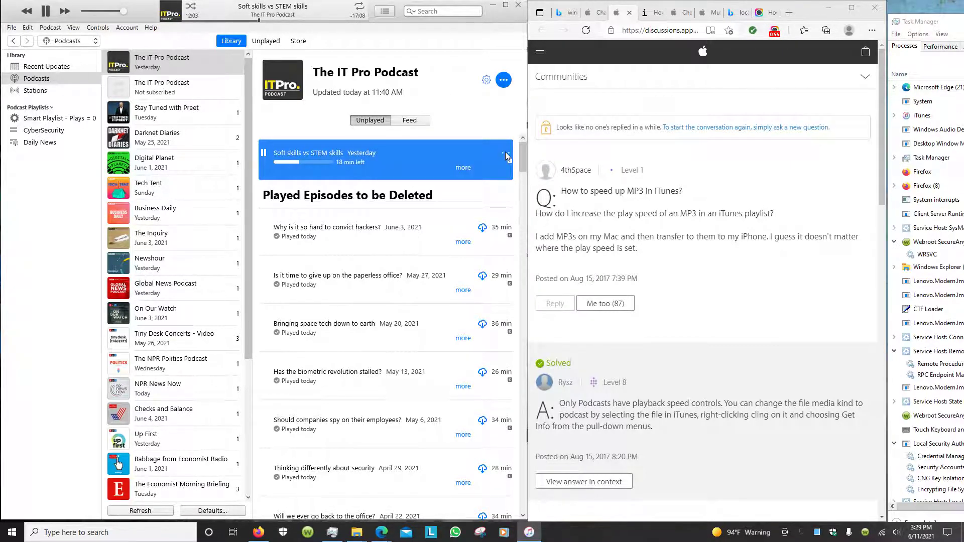
Reopen the episode's Podcast Info, review its File and Options tabs, then close it.
{"action": "left_click", "coordinate": [505, 155]}
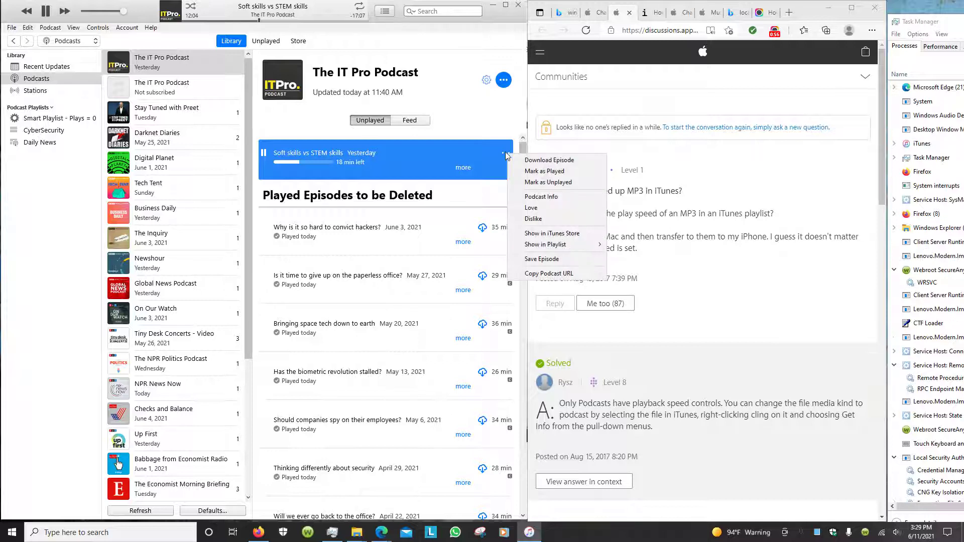
{"action": "left_click", "coordinate": [538, 198]}
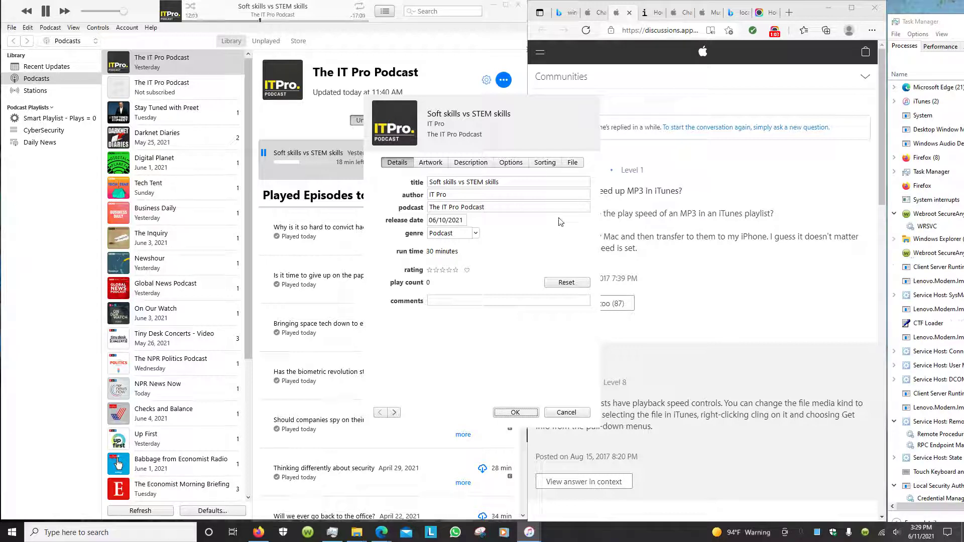
{"action": "left_click", "coordinate": [572, 163]}
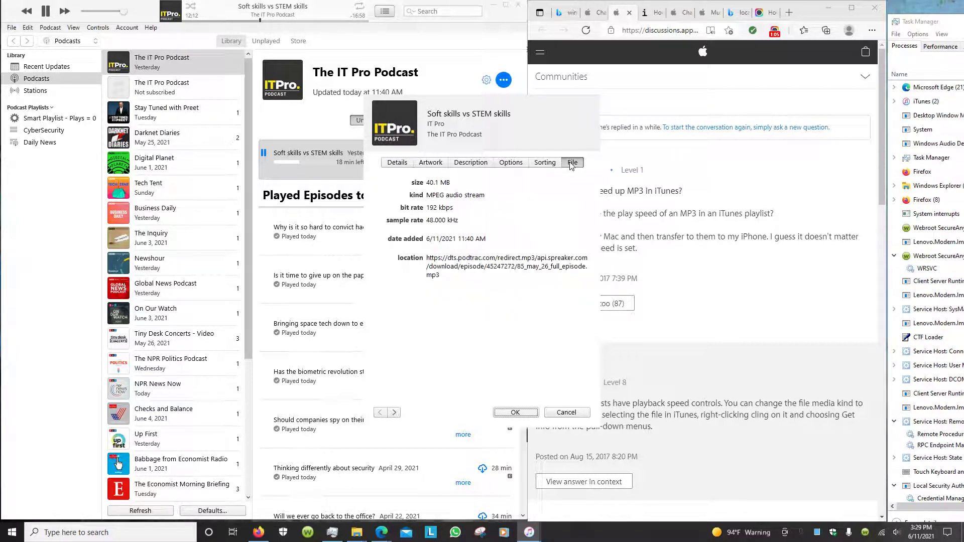
{"action": "left_click", "coordinate": [511, 163]}
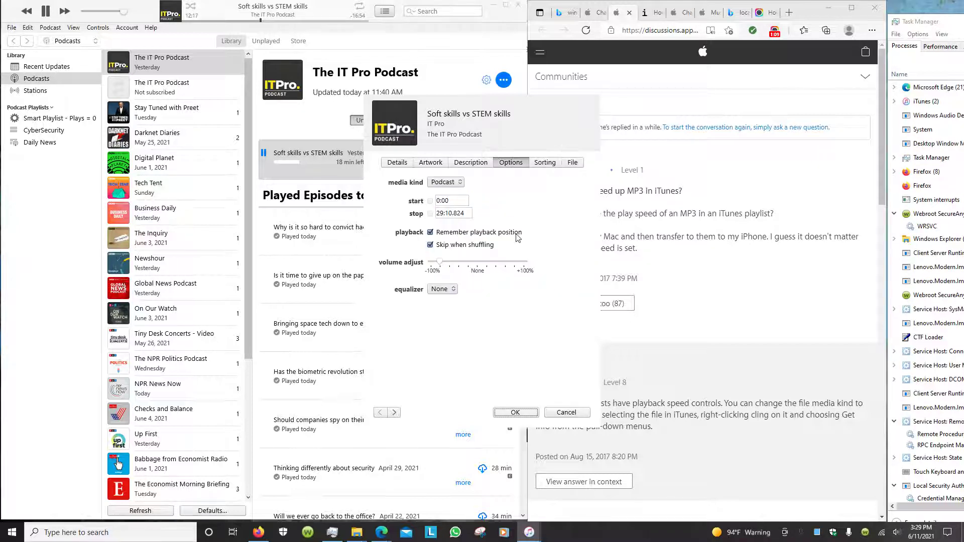
{"action": "left_click", "coordinate": [573, 163]}
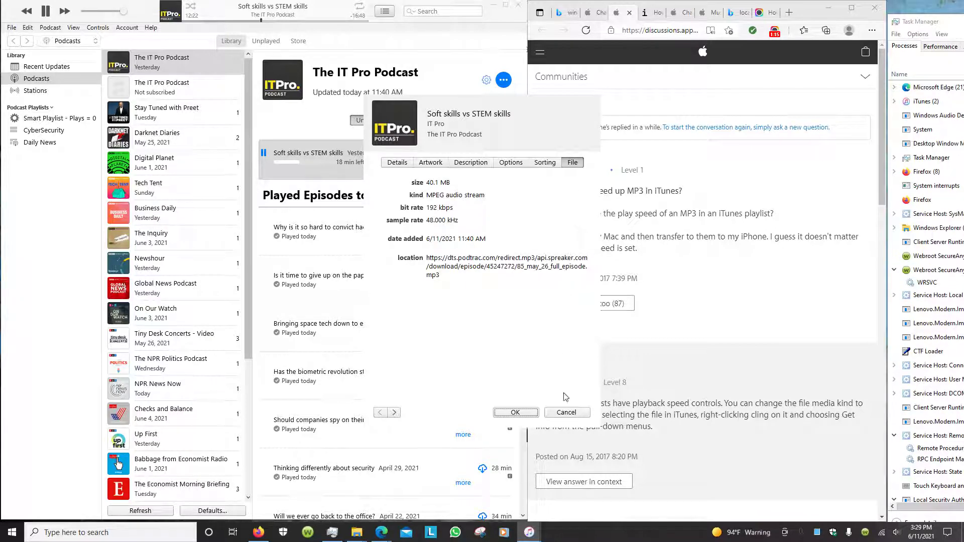
{"action": "left_click", "coordinate": [515, 413]}
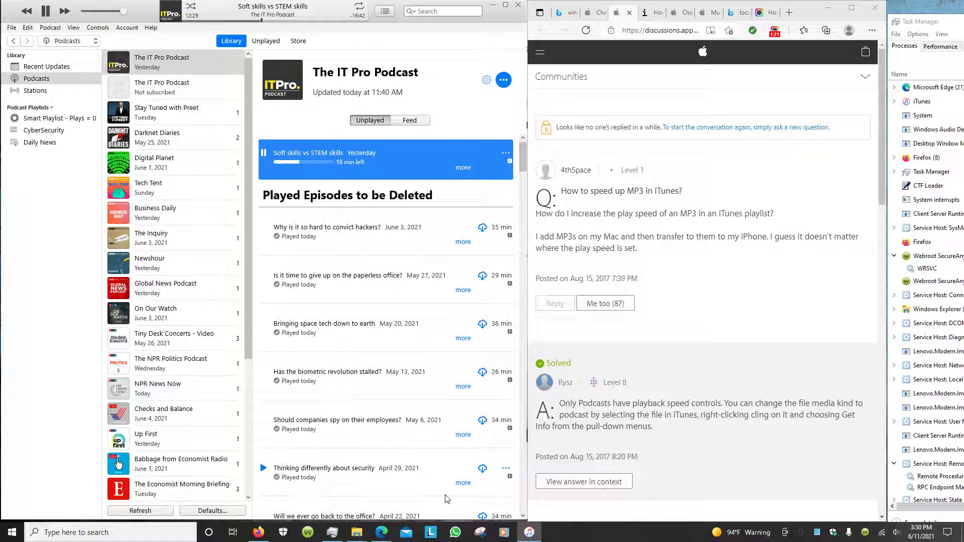
Play the 'How to speed up MP3 in iTunes' Awesome Screenshot recording in a maximized browser.
{"action": "left_click", "coordinate": [764, 13]}
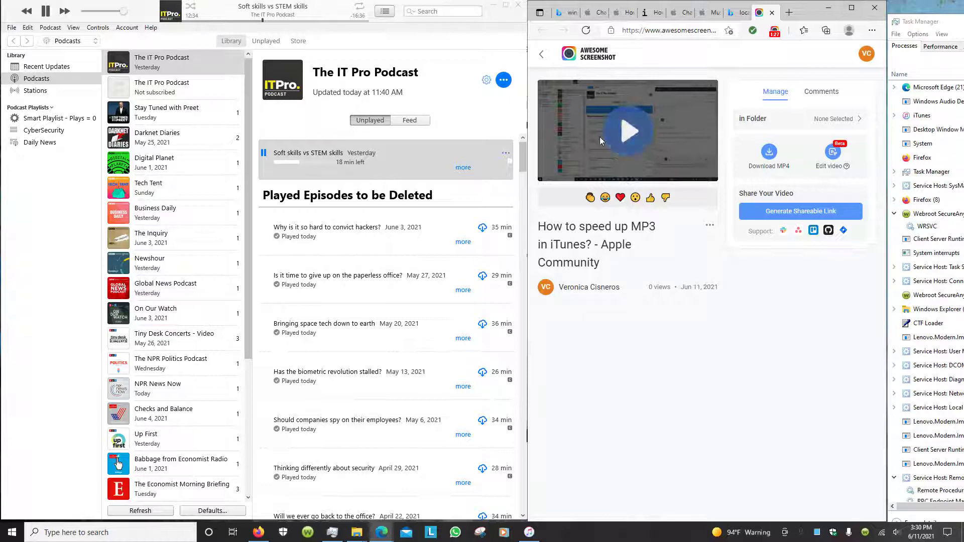
{"action": "left_click", "coordinate": [630, 133]}
{"action": "double_click", "coordinate": [823, 15]}
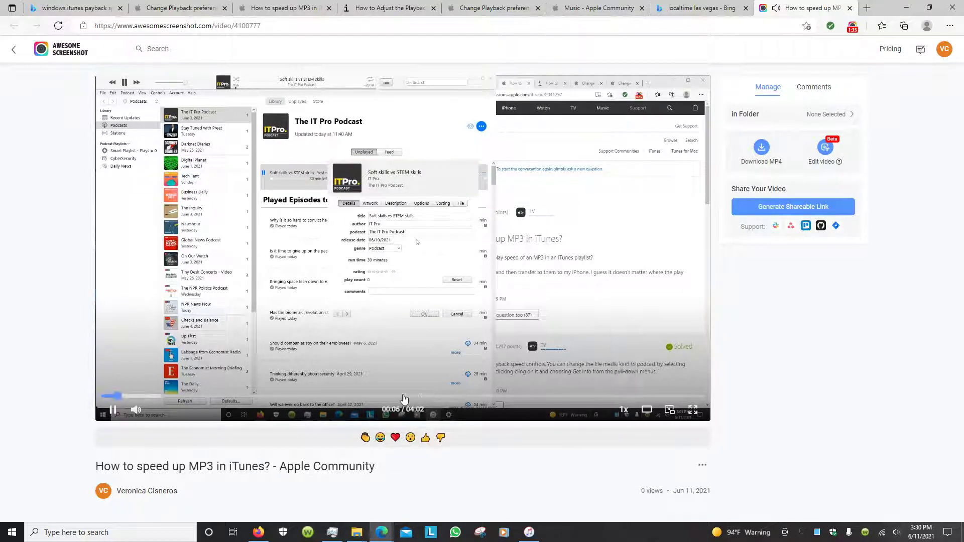
Seek the recording back from about 01:36 to 00:57.
{"action": "left_click", "coordinate": [342, 396]}
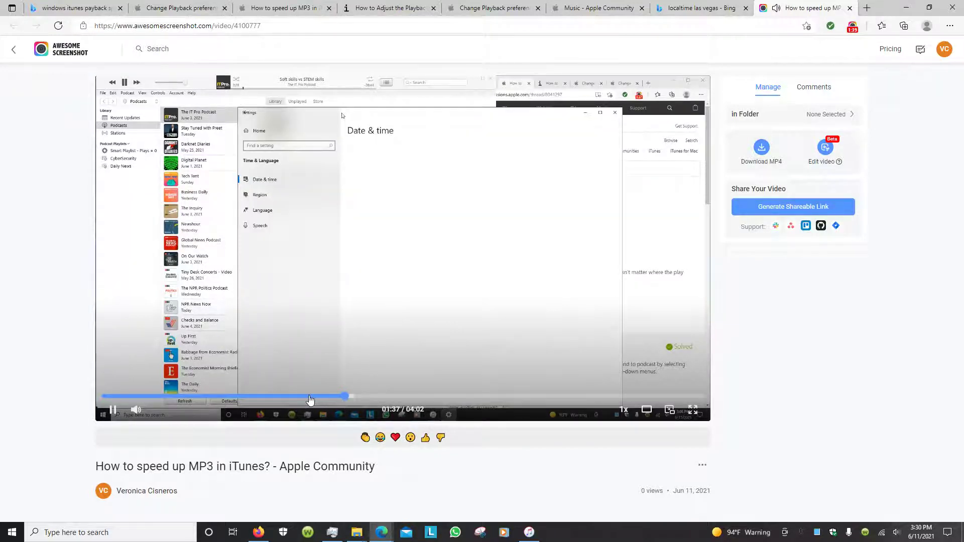
{"action": "left_click", "coordinate": [310, 397]}
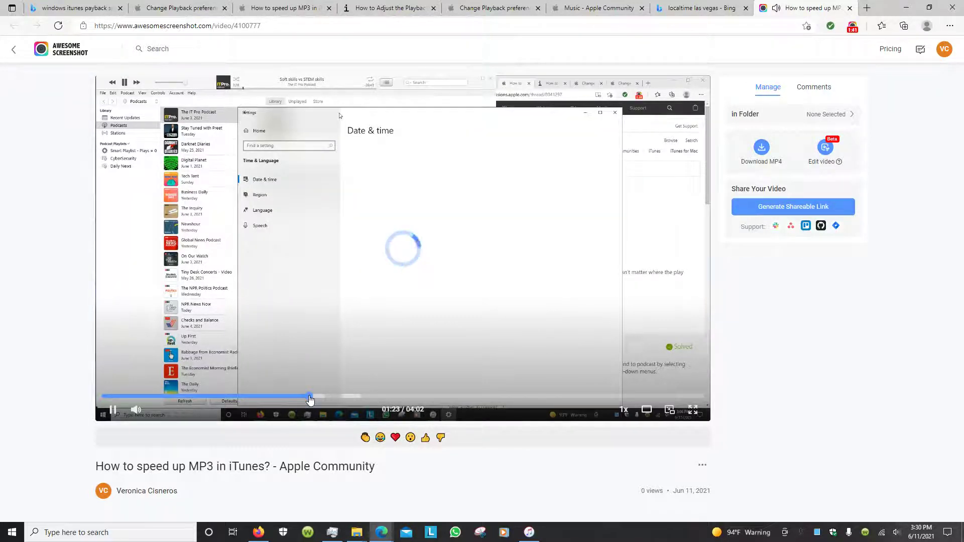
{"action": "left_click", "coordinate": [276, 398]}
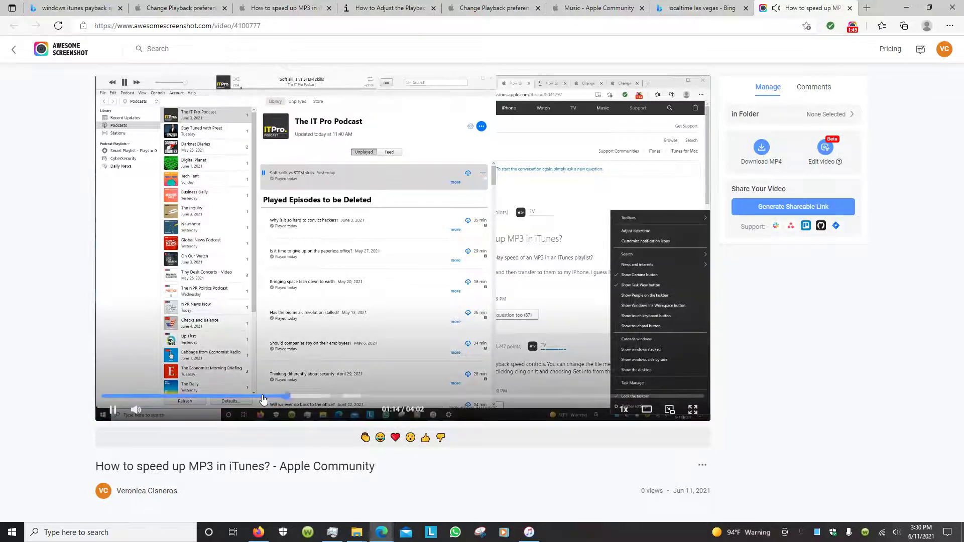
{"action": "left_click", "coordinate": [263, 397]}
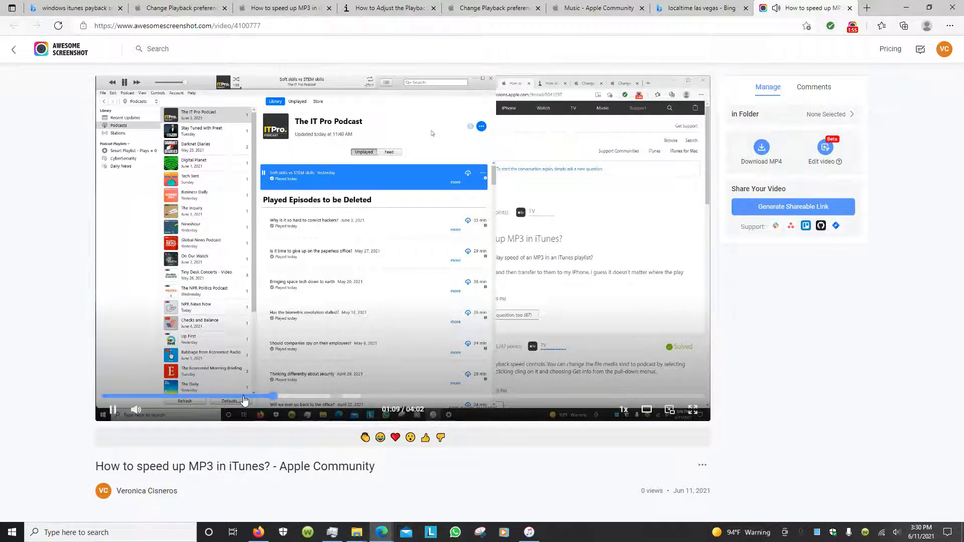
{"action": "left_click", "coordinate": [244, 398]}
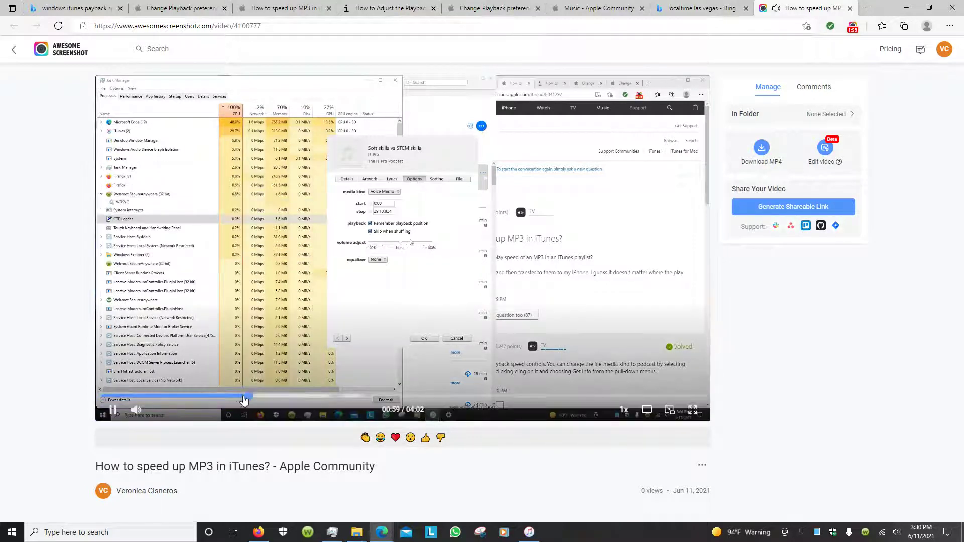
{"action": "left_click", "coordinate": [243, 398]}
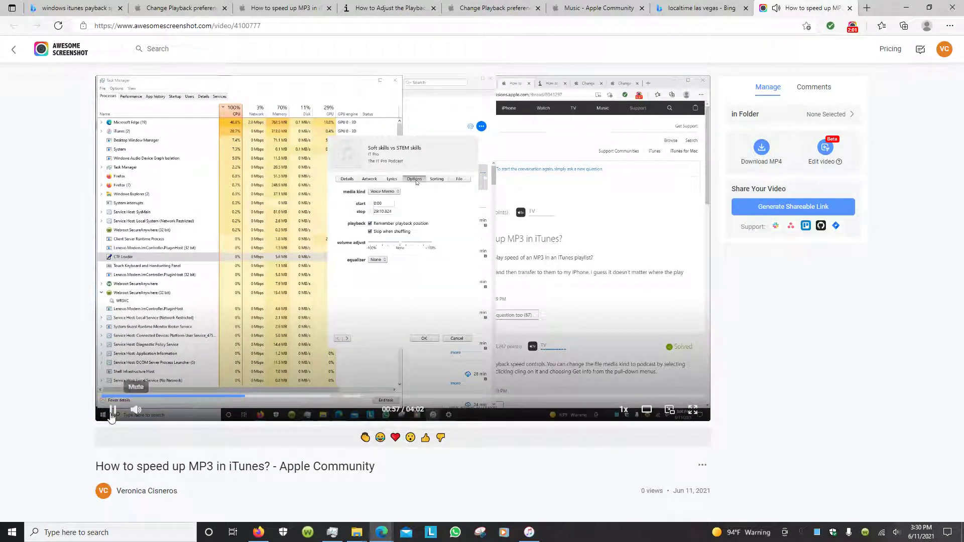
Pause the video, restore the browser window, and show the recording status panel.
{"action": "left_click", "coordinate": [112, 413]}
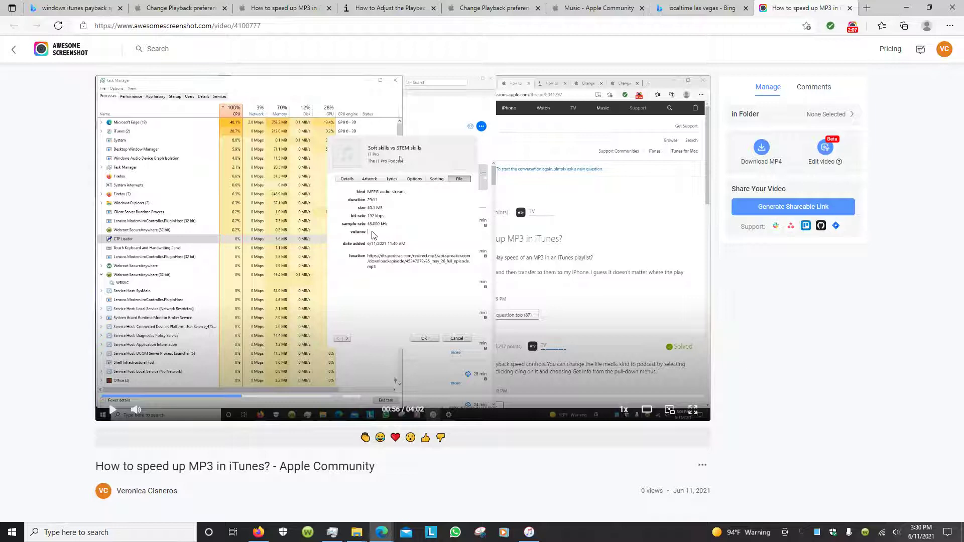
{"action": "left_click", "coordinate": [355, 235]}
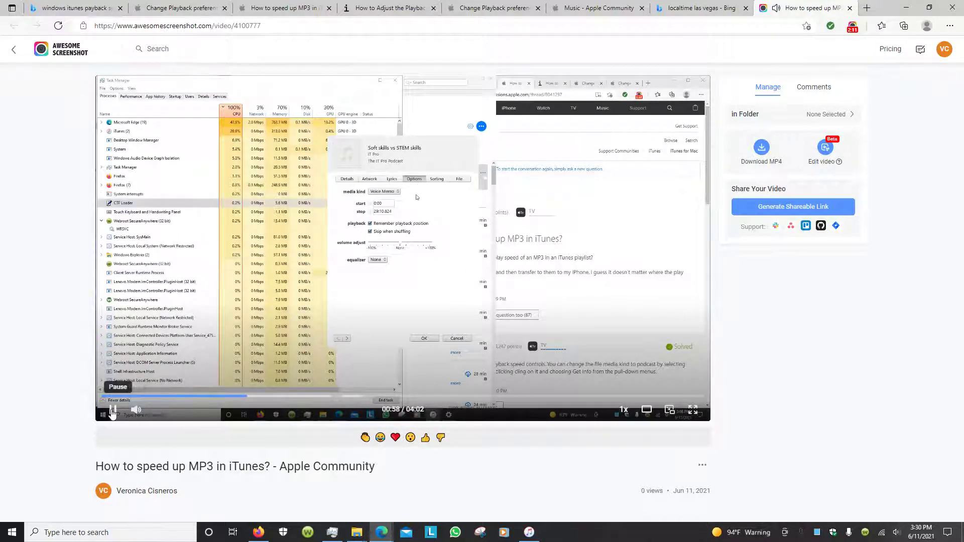
{"action": "left_click", "coordinate": [399, 249]}
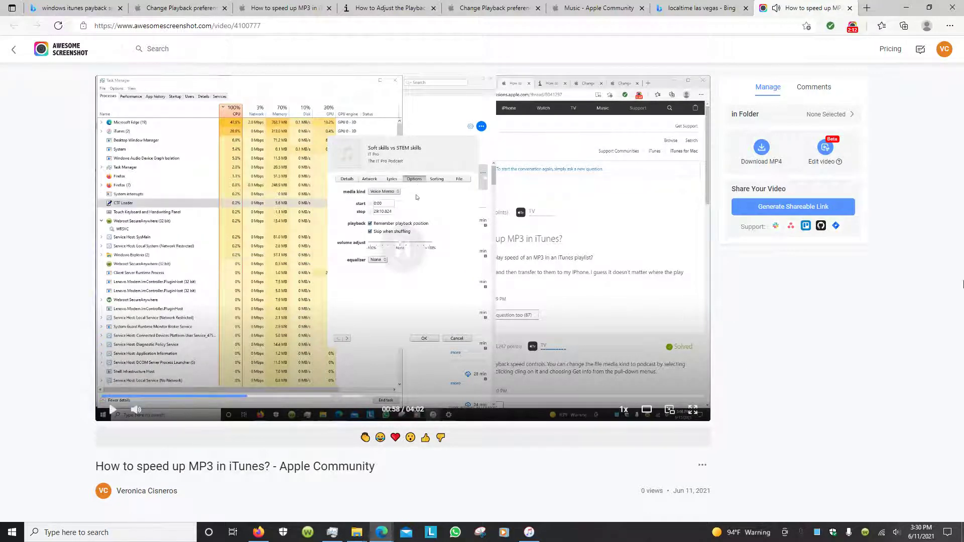
{"action": "left_click", "coordinate": [930, 8]}
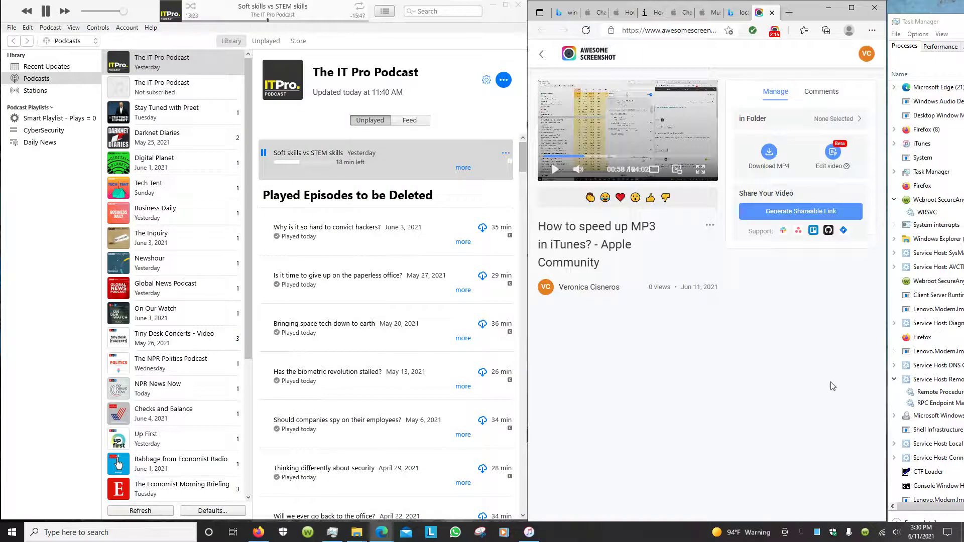
{"action": "left_click", "coordinate": [776, 32]}
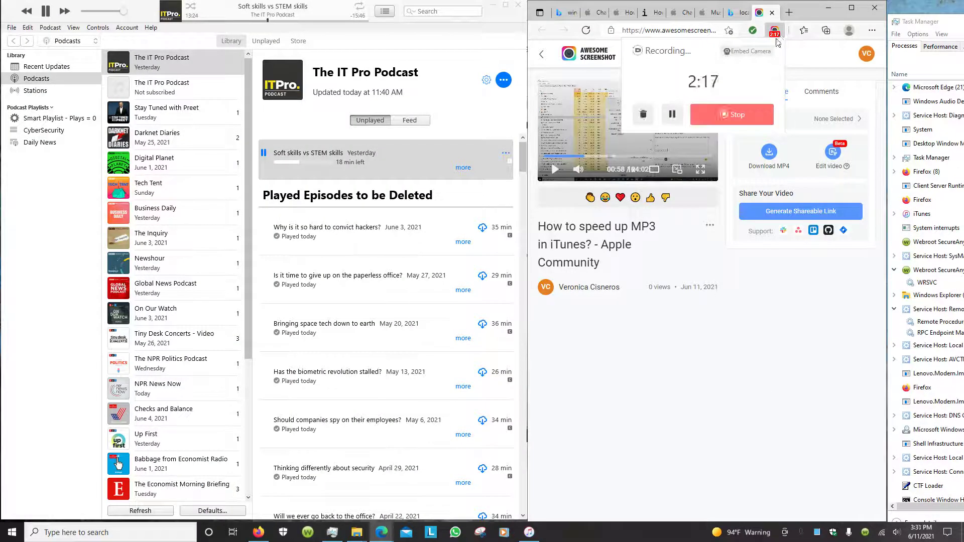